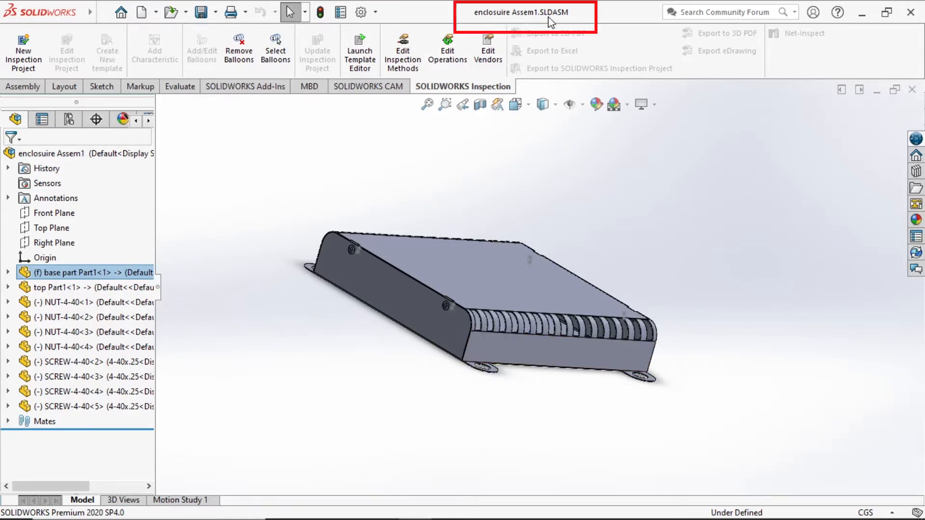
- Examine which components make up the enclosure assembly by highlighting its nuts and screws one by one
mouse_move(505, 22)
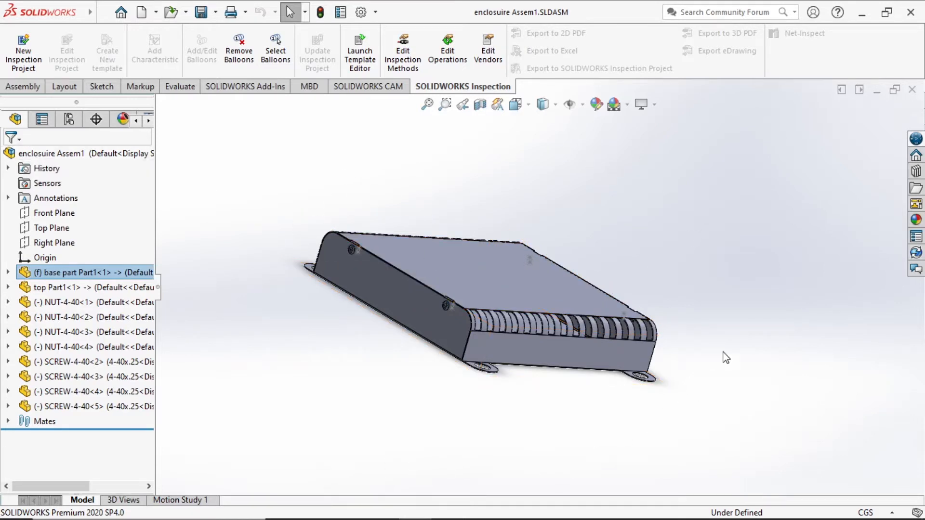
left_click(44, 154)
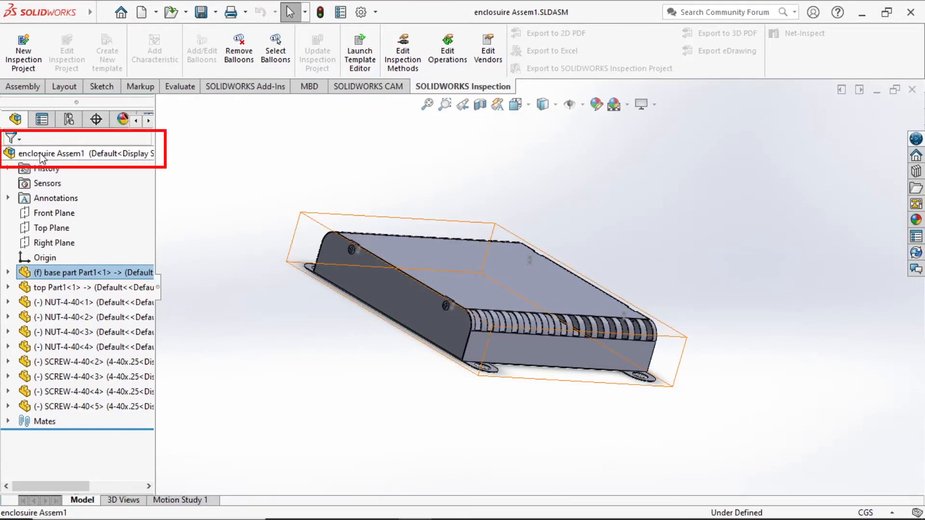
left_click(59, 154)
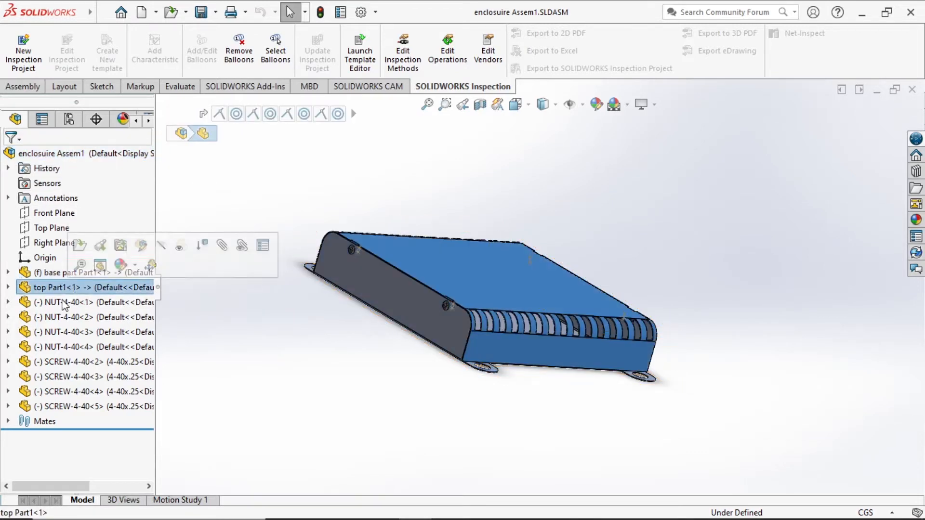
left_click(60, 302)
left_click(62, 332)
left_click(62, 347)
left_click(62, 362)
left_click(63, 376)
left_click(63, 392)
left_click(62, 406)
left_click(232, 284)
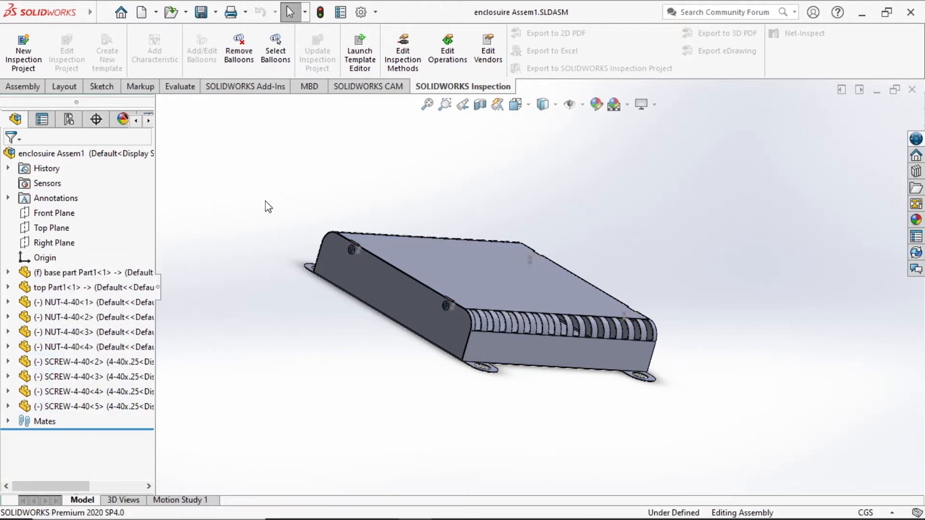
- Inspect the features listed under the base part and the top part, and collapse both lists again
left_click(52, 274)
left_click(35, 266)
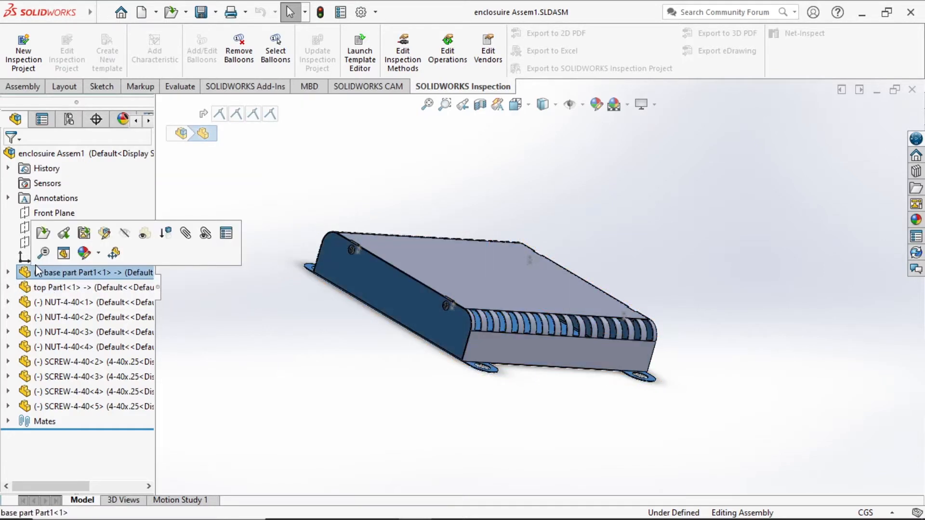
left_click(7, 272)
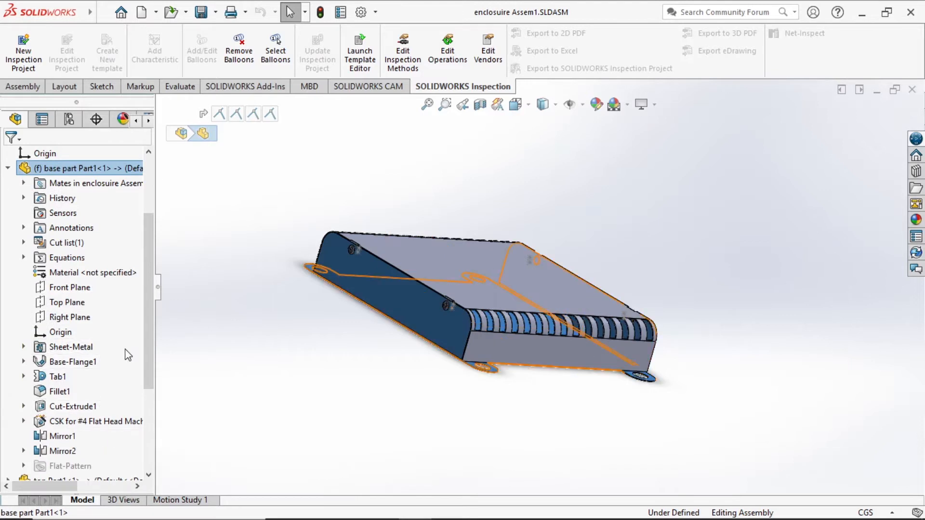
left_click_drag(150, 352, 167, 316)
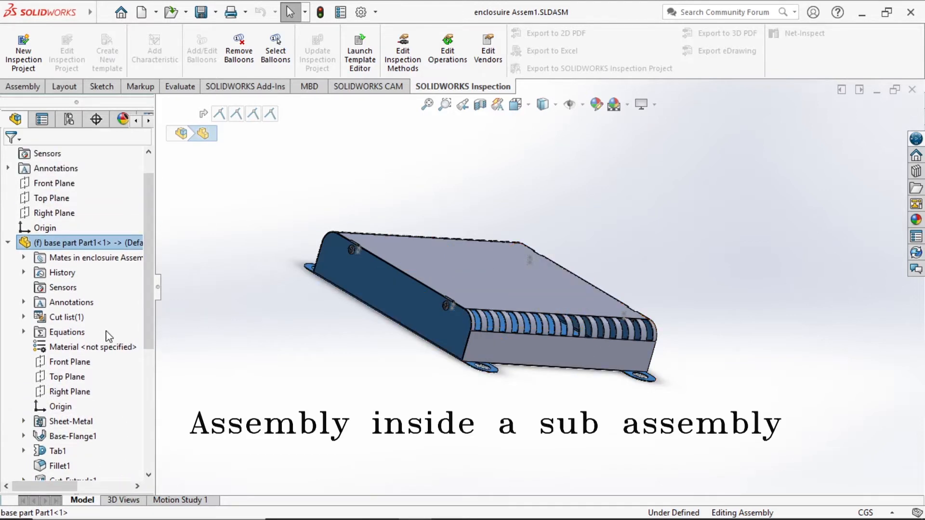
left_click(7, 244)
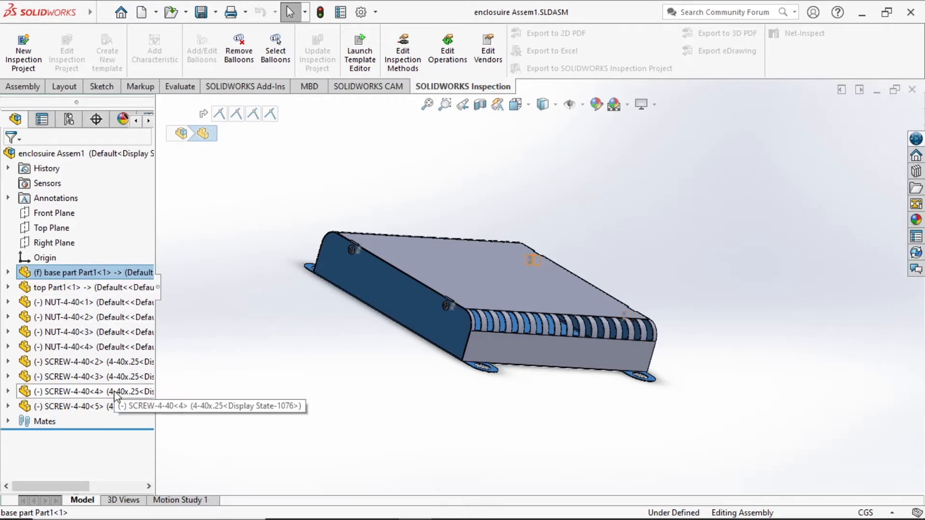
left_click(8, 287)
left_click(8, 169)
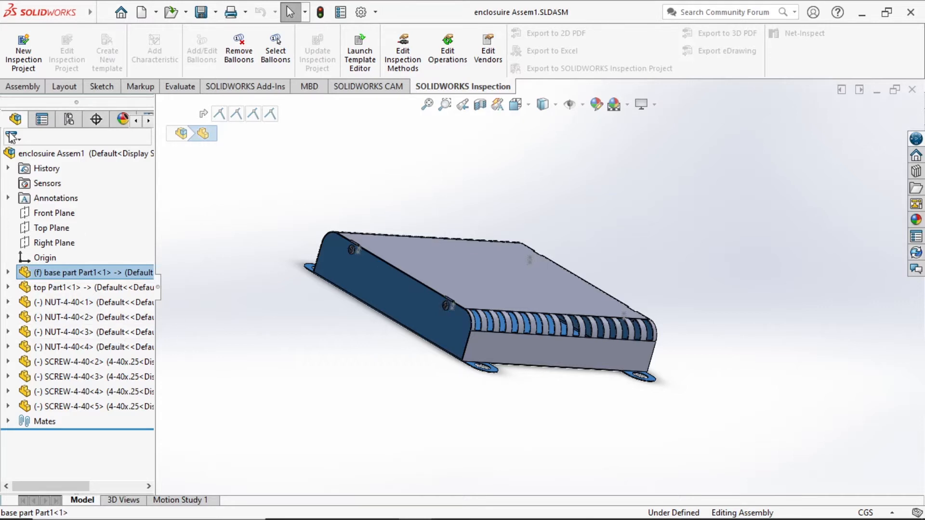
left_click(15, 153)
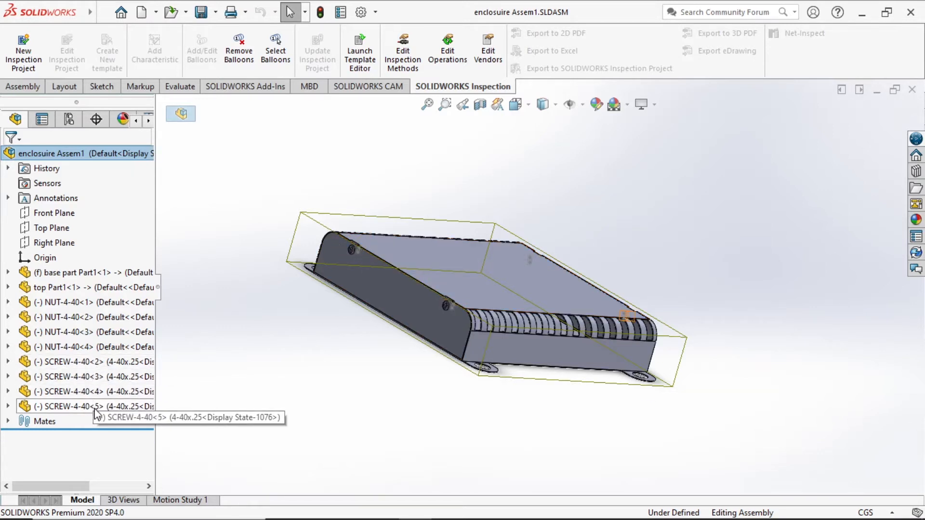
- Highlight the four SCREW-4-40 components, NUT-4-40<4> and the base part individually to locate them in the assembly
left_click(92, 362)
left_click(91, 378)
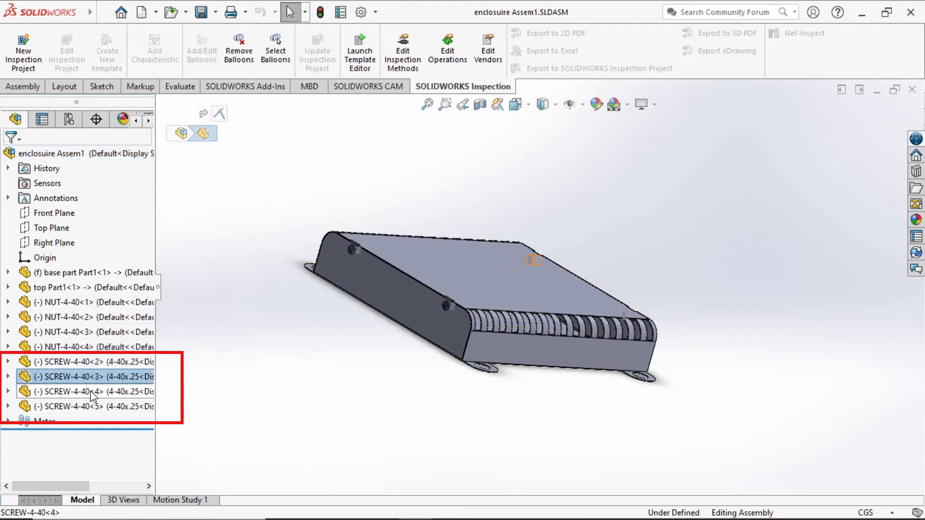
left_click(91, 392)
left_click(97, 406)
left_click(65, 345)
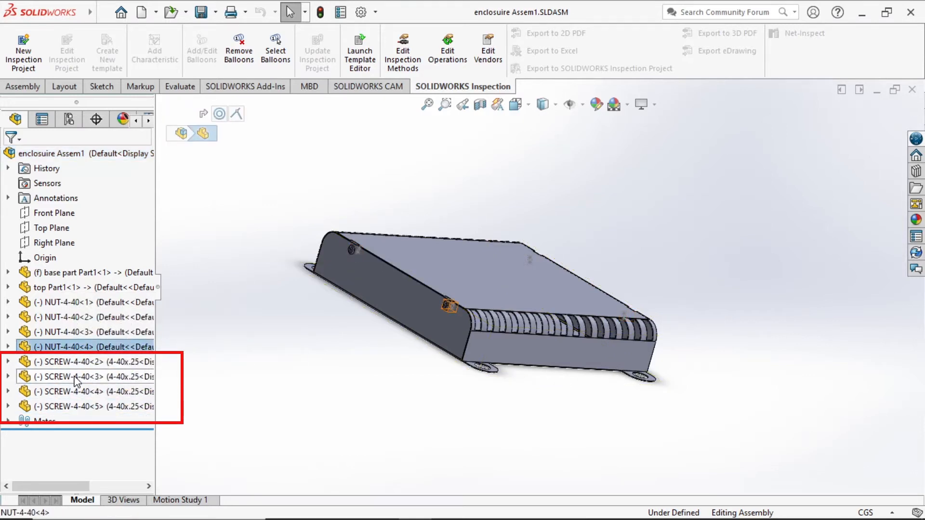
left_click(72, 272)
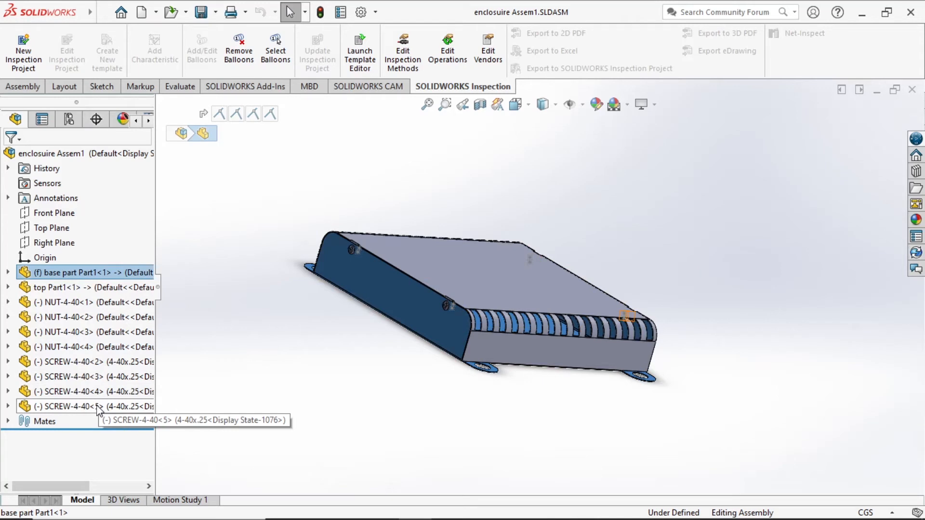
- Form a new subassembly from the base part and the four SCREW-4-40 components, and check its contents
left_click(98, 274)
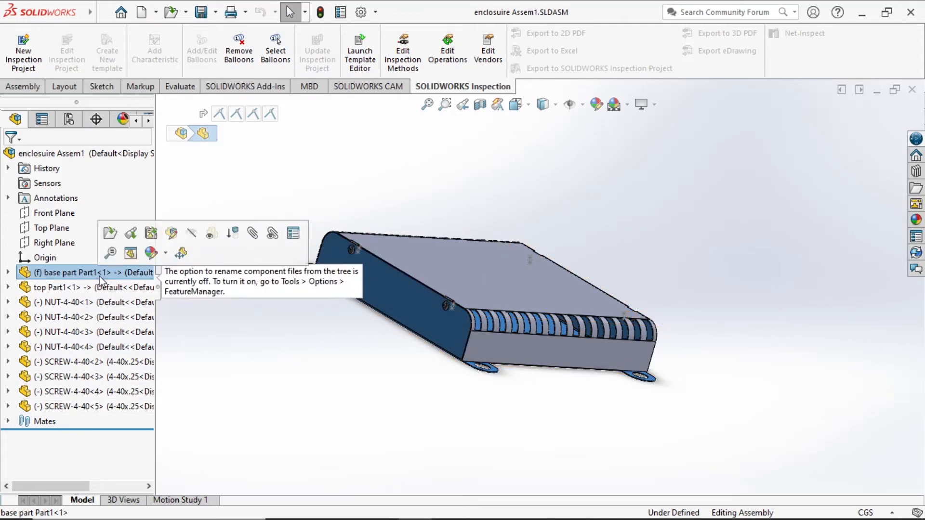
left_click(87, 364, "ctrl")
left_click(83, 379, "ctrl")
left_click(80, 392, "ctrl")
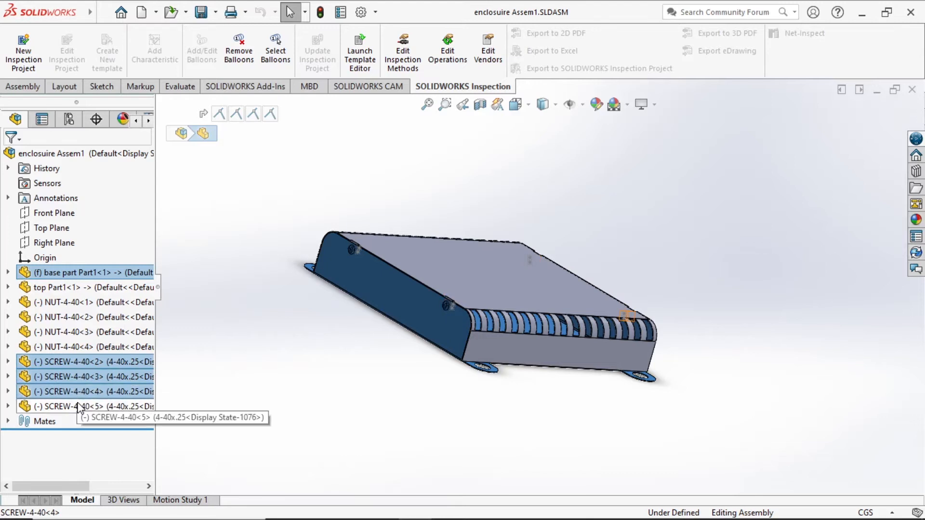
left_click(80, 406, "ctrl")
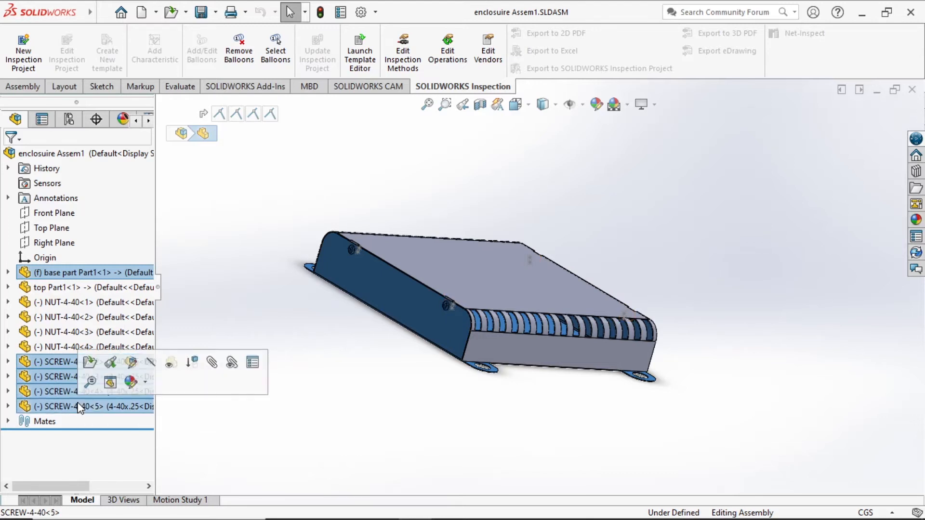
right_click(56, 377)
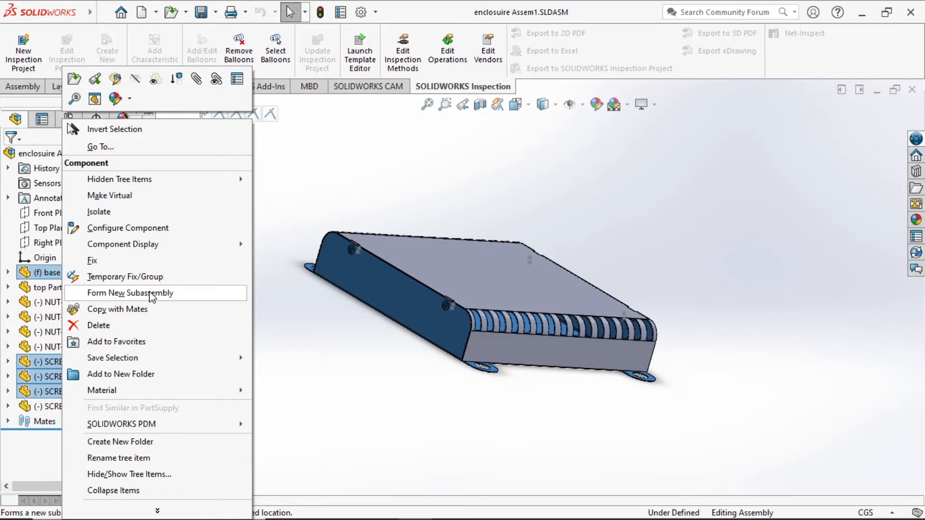
left_click(152, 295)
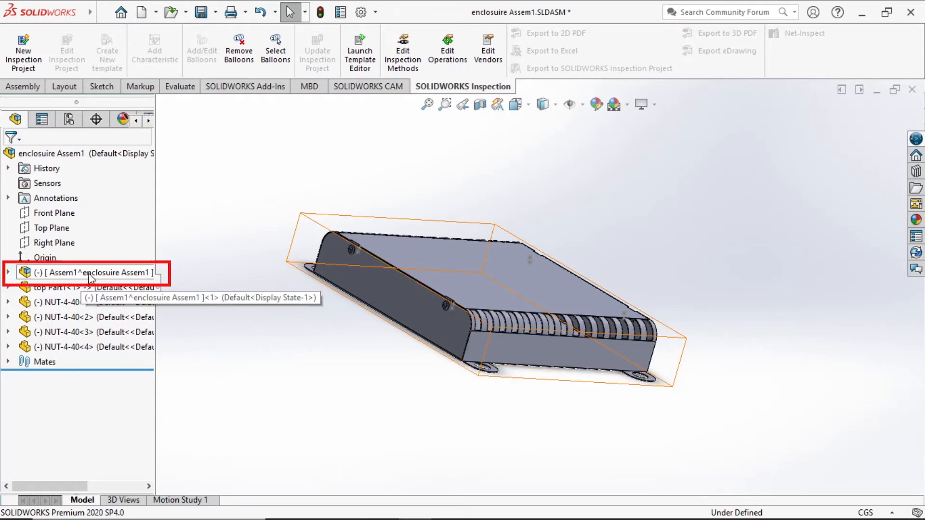
left_click(8, 273)
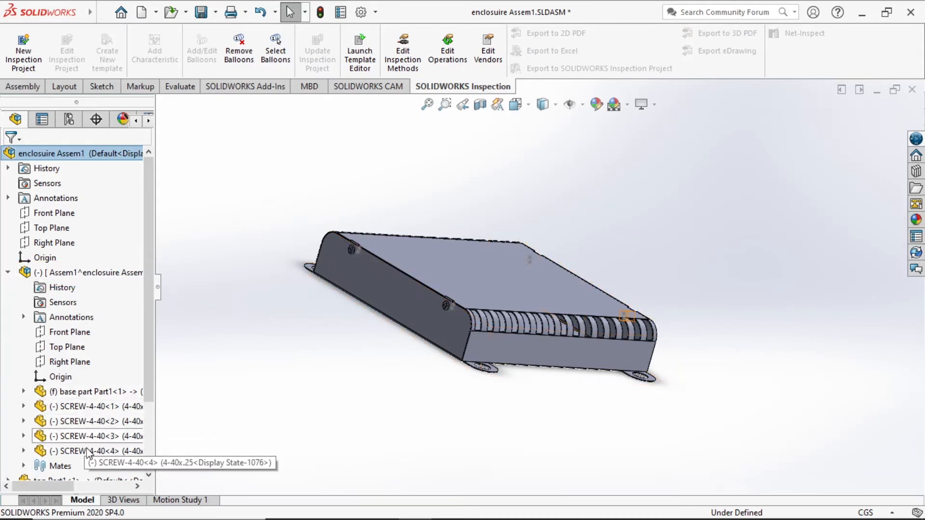
left_click(8, 273)
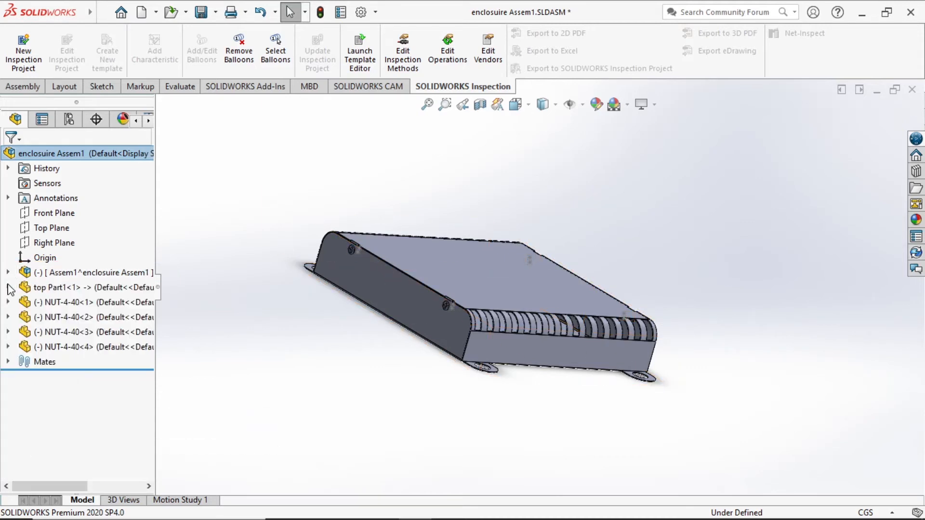
- Form a second new subassembly from the top part and the four NUT-4-40 components
left_click(47, 288)
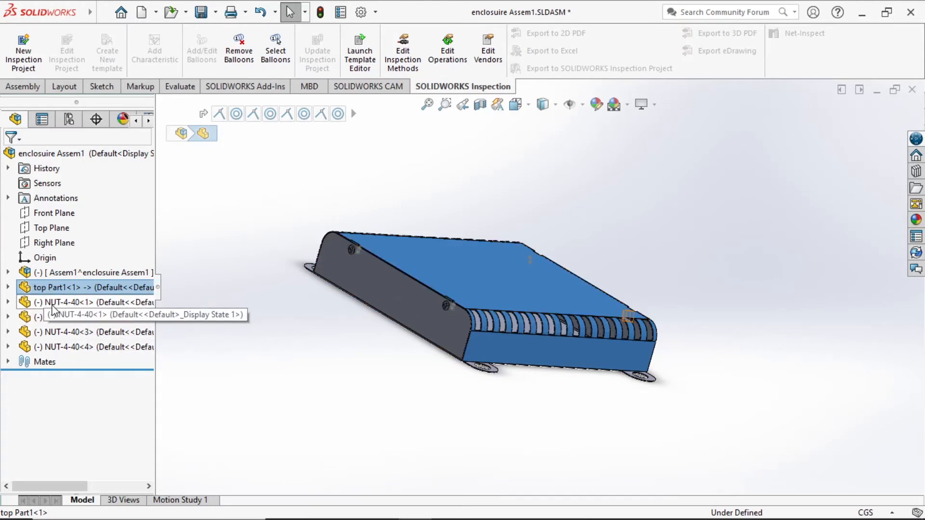
left_click(48, 301, "ctrl")
left_click(54, 317, "ctrl")
left_click(53, 332, "ctrl")
left_click(53, 347, "ctrl")
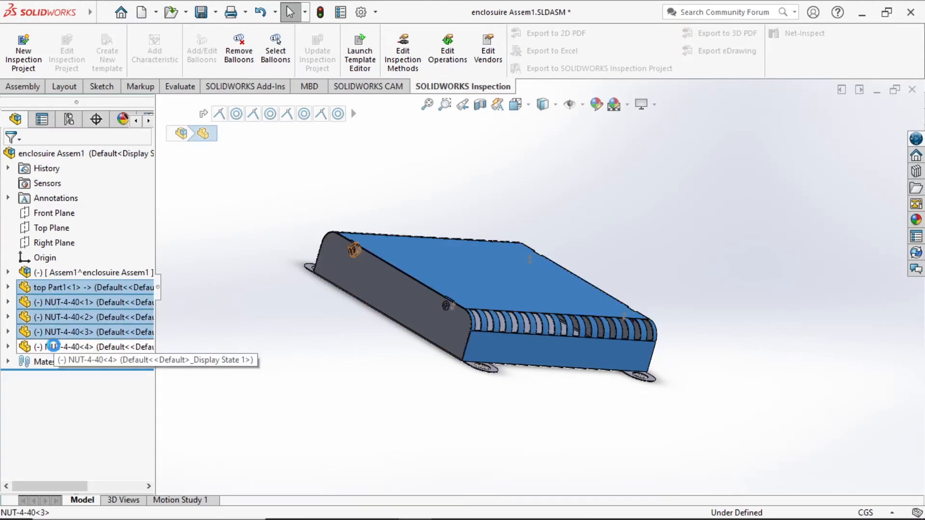
right_click(40, 321)
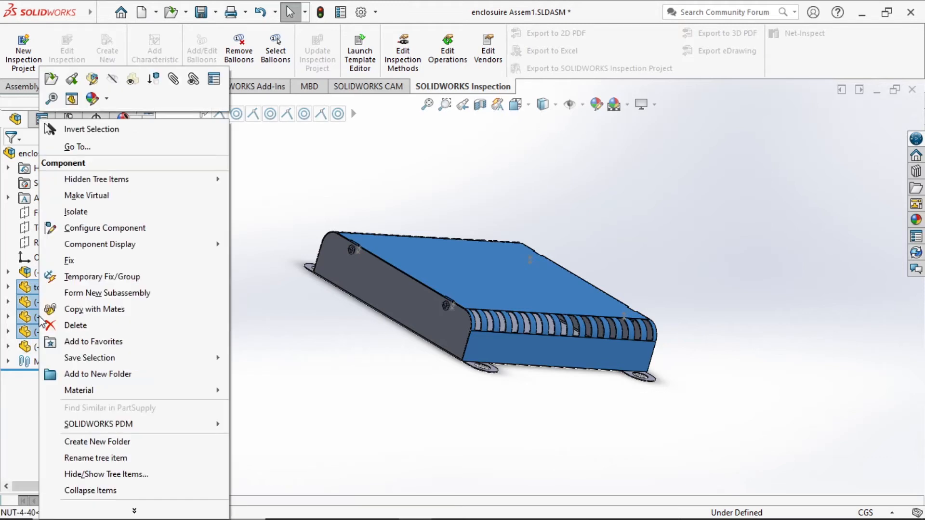
left_click(122, 295)
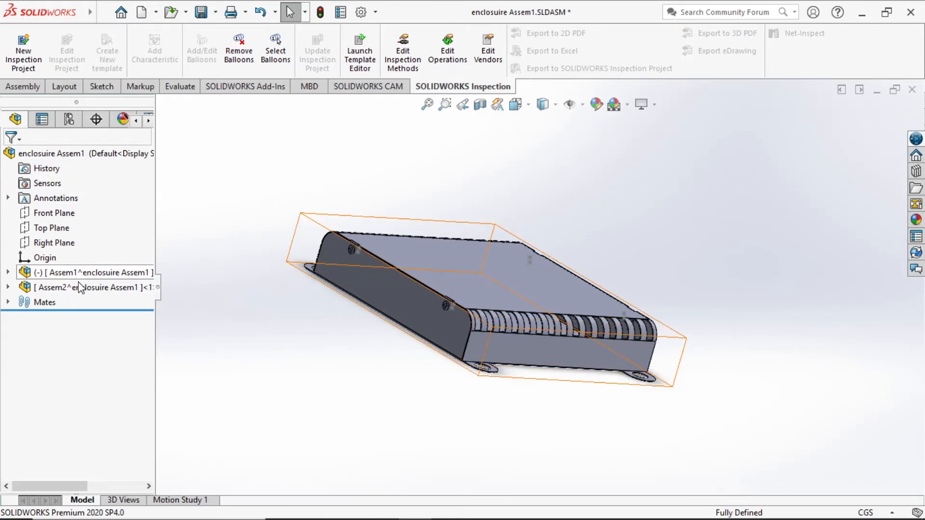
- Review the contents of the subassembly holding the base part and screws, and dissolve that subassembly
left_click(8, 272)
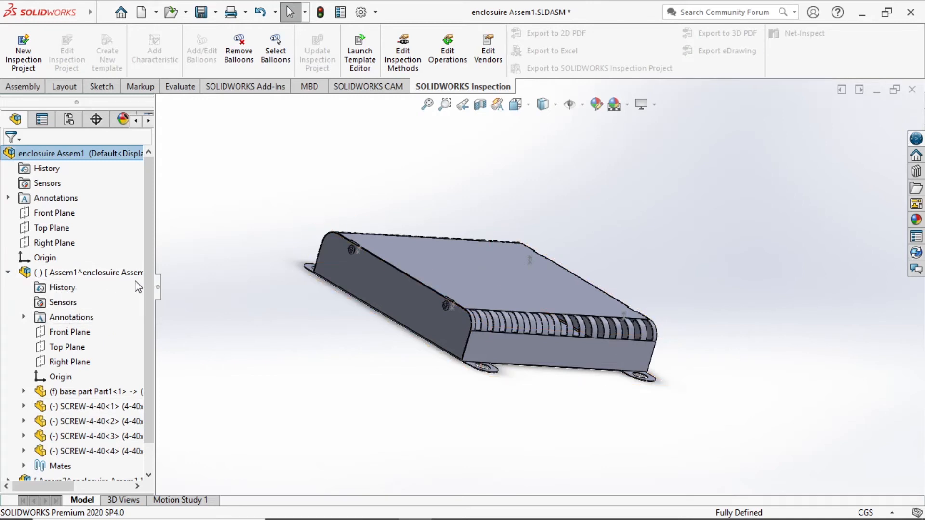
scroll(145, 312, "down", 2)
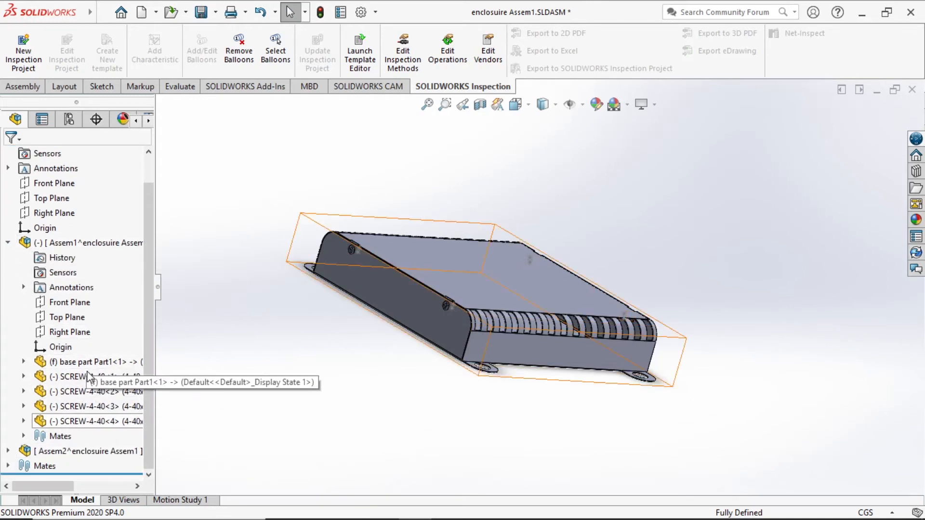
left_click(8, 242)
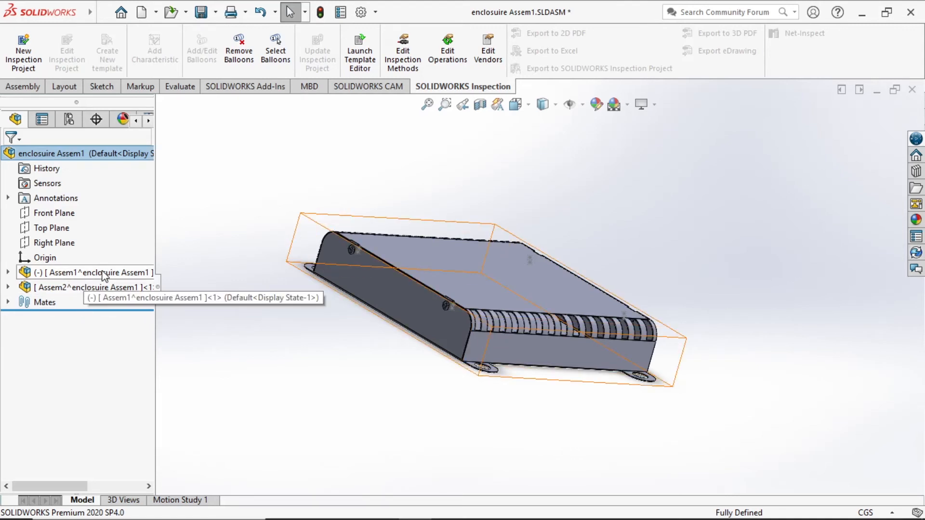
left_click(55, 276)
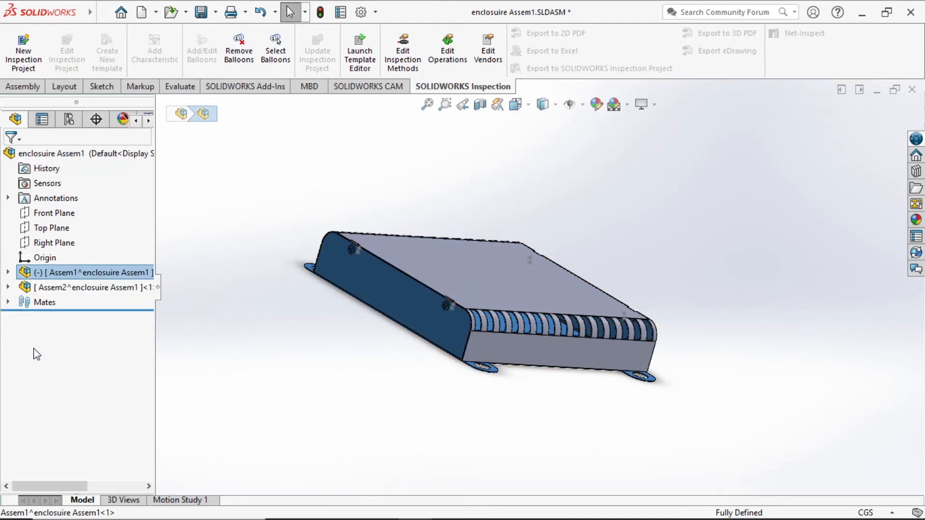
right_click(81, 276)
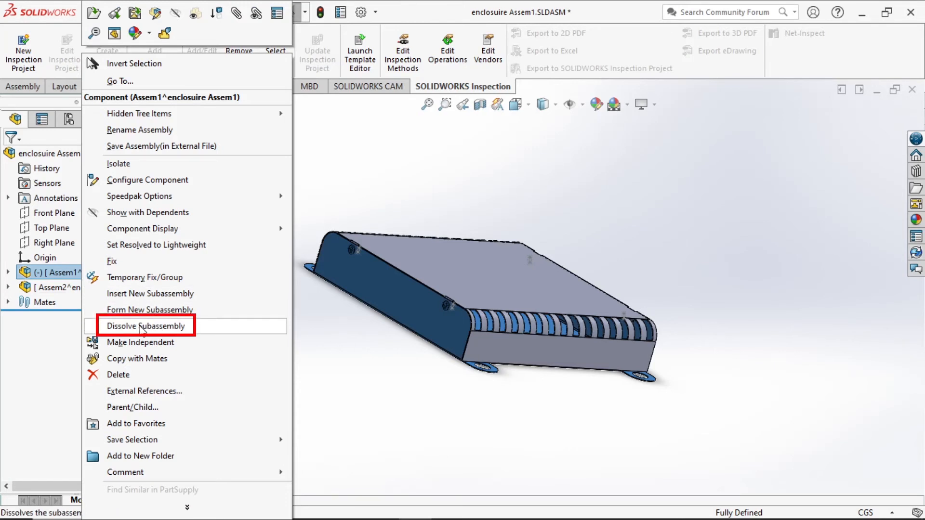
left_click(141, 327)
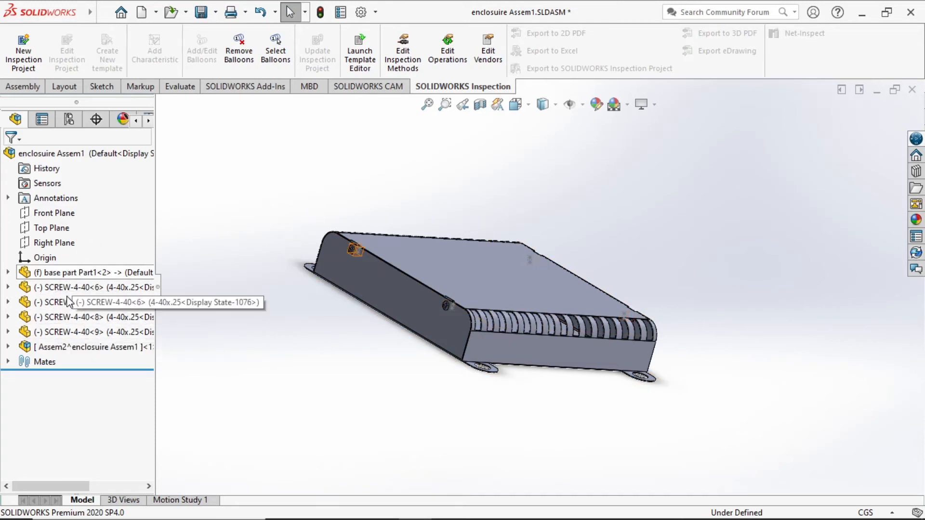
- Examine the screws and base part released from the dissolved subassembly, and the remaining subassembly of top part and nuts
left_click(72, 331)
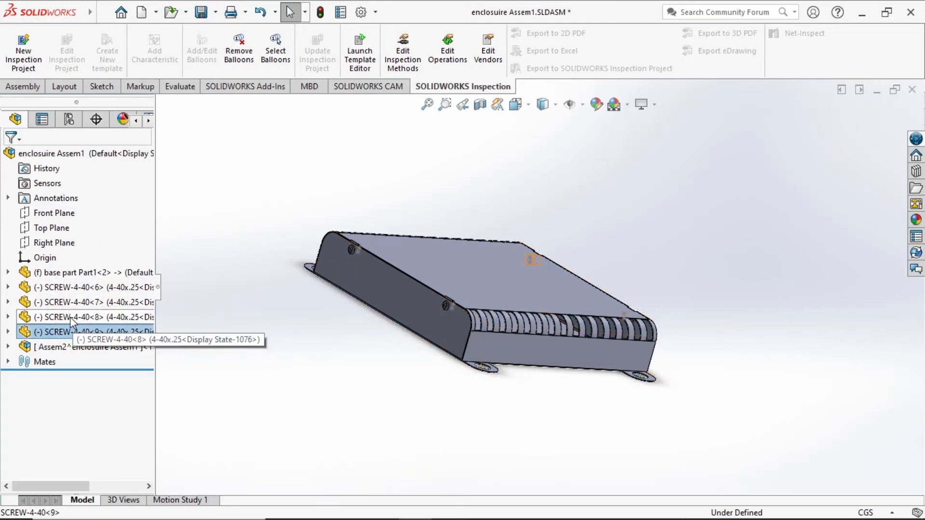
left_click(77, 289, "shift")
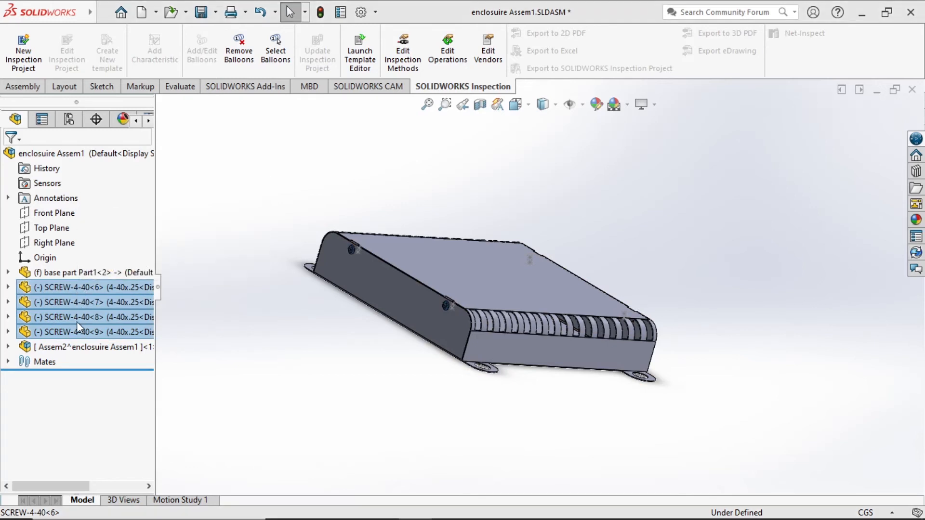
left_click(64, 276)
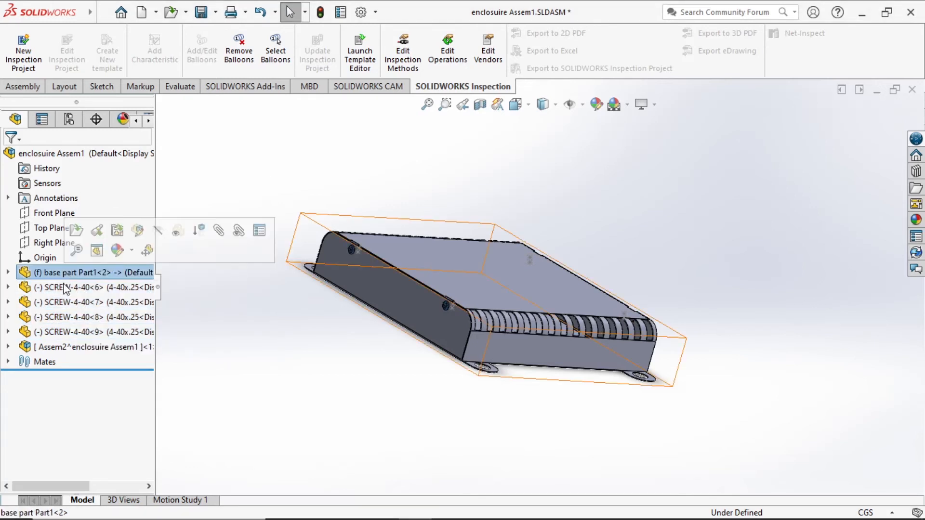
left_click(73, 352)
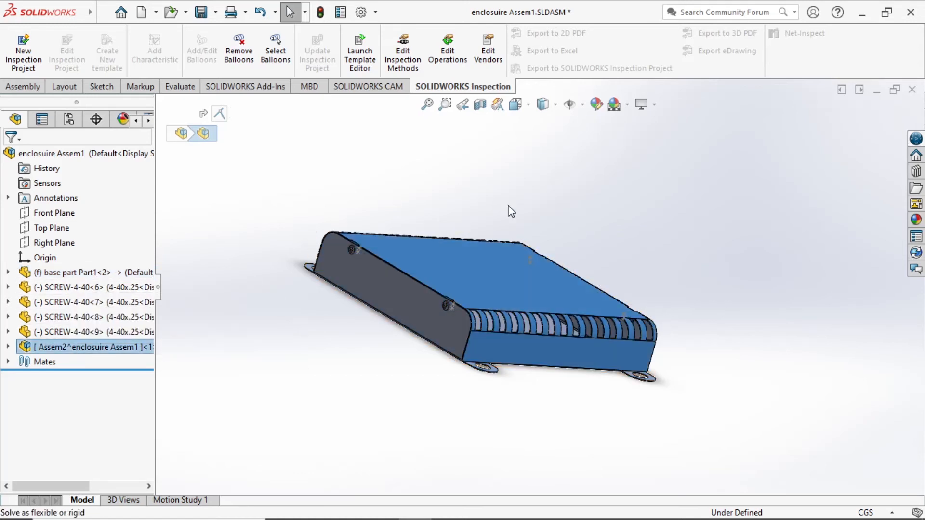
- Form a new subassembly from the four loose SCREW-4-40 components and the base part
left_click(65, 287)
left_click(65, 303, "ctrl")
left_click(66, 317, "ctrl")
left_click(66, 332, "ctrl")
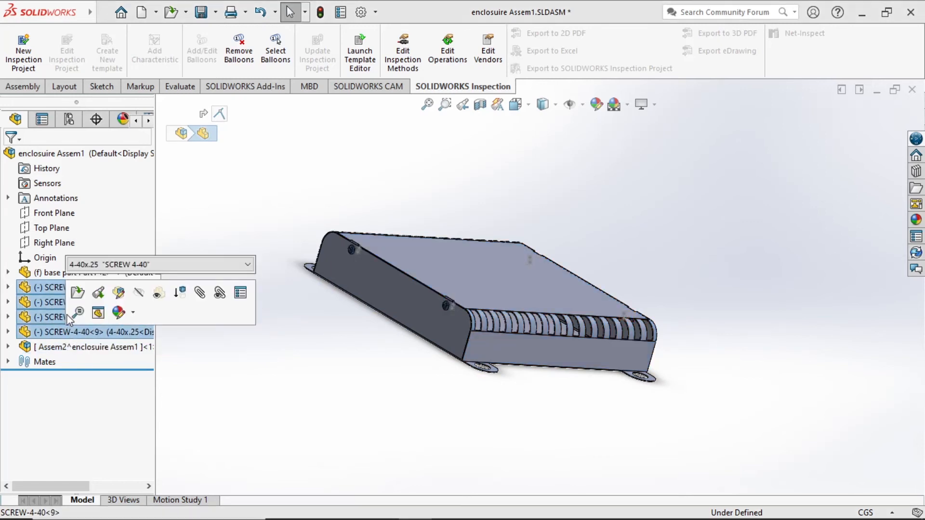
left_click(48, 273, "ctrl")
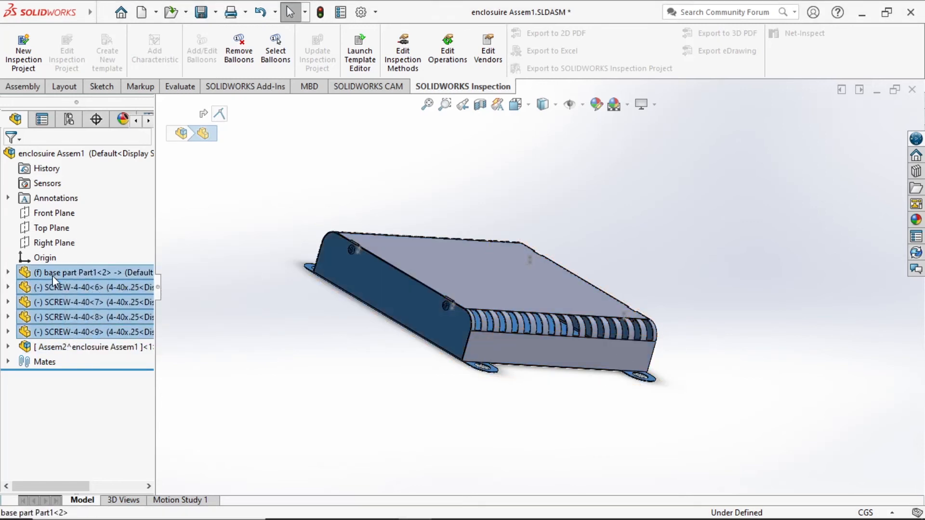
right_click(67, 299)
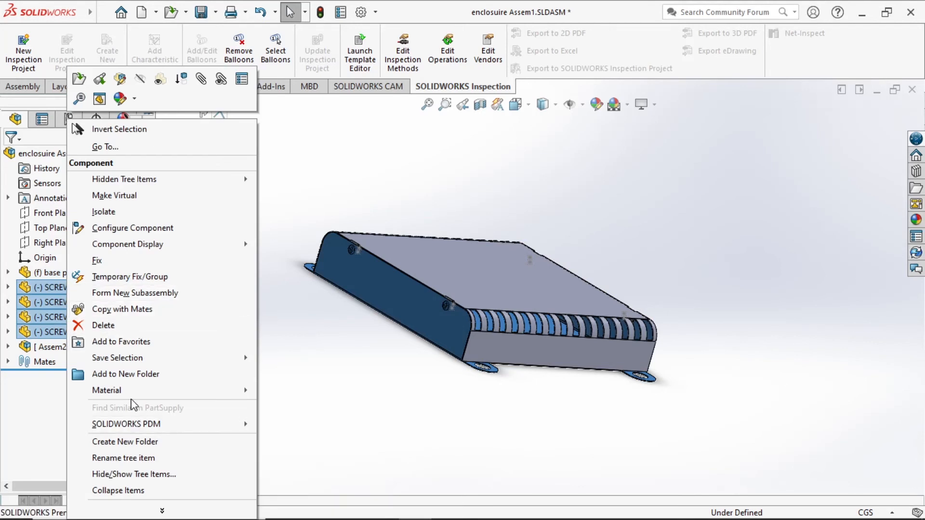
left_click(159, 293)
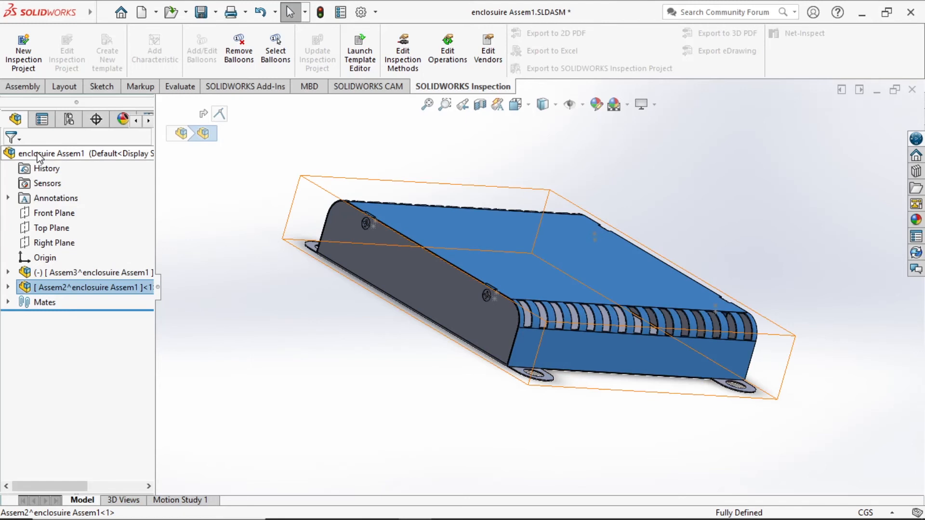
- Save only the virtual subassembly of the base part and screws to an external file named Assem3, keeping the proposed path
left_click(86, 273)
right_click(87, 275)
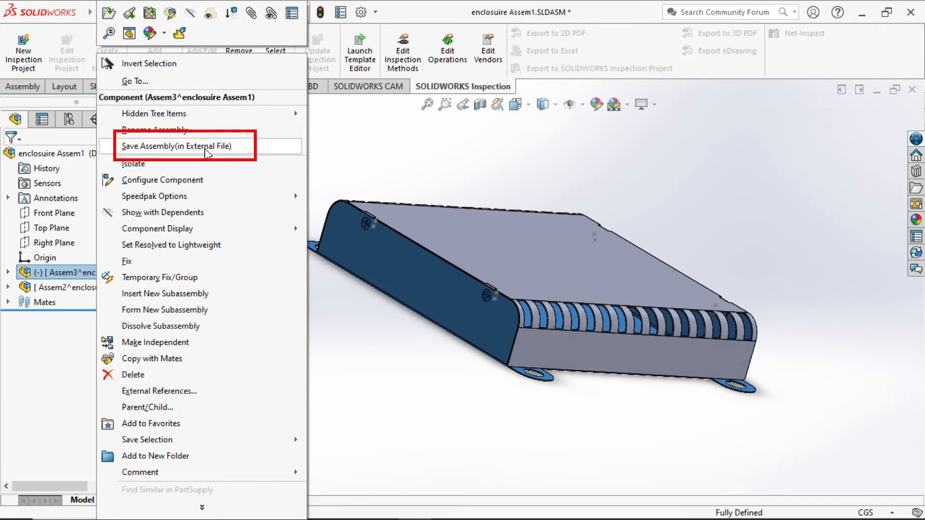
left_click(189, 147)
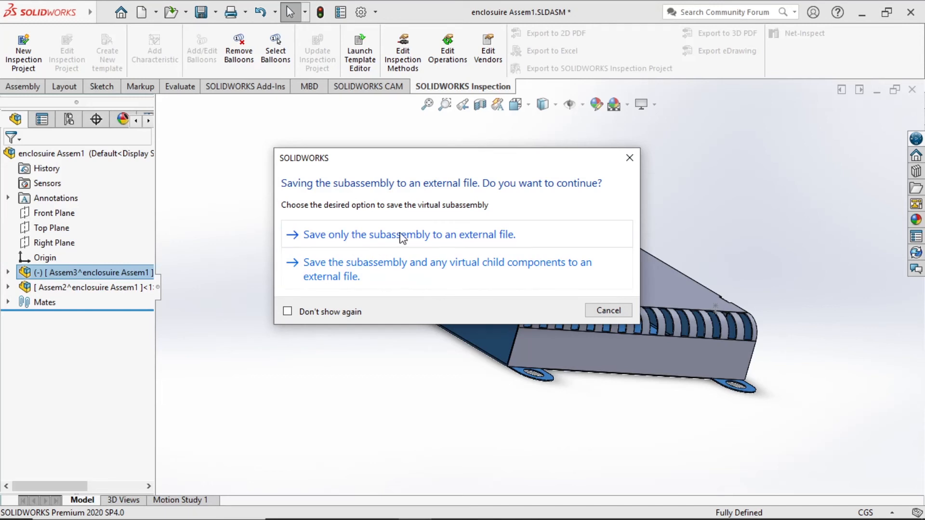
left_click(465, 239)
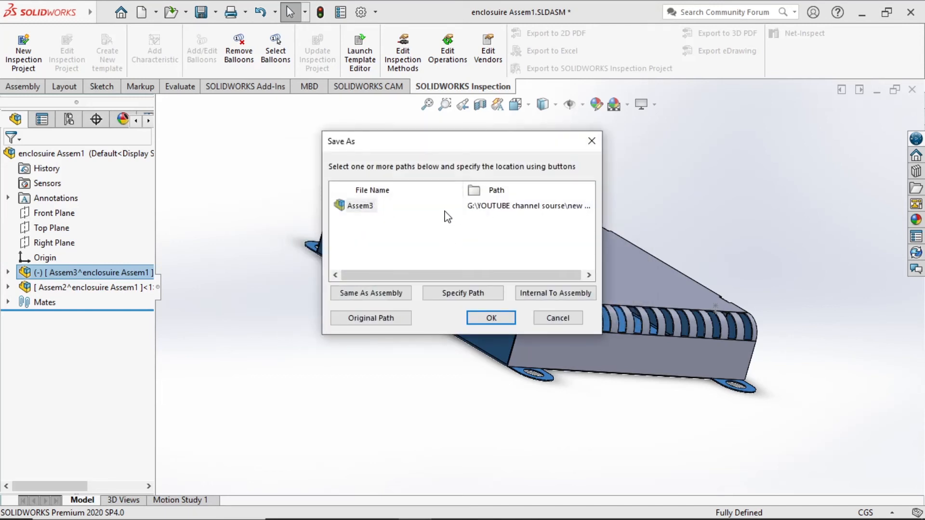
left_click(12, 279)
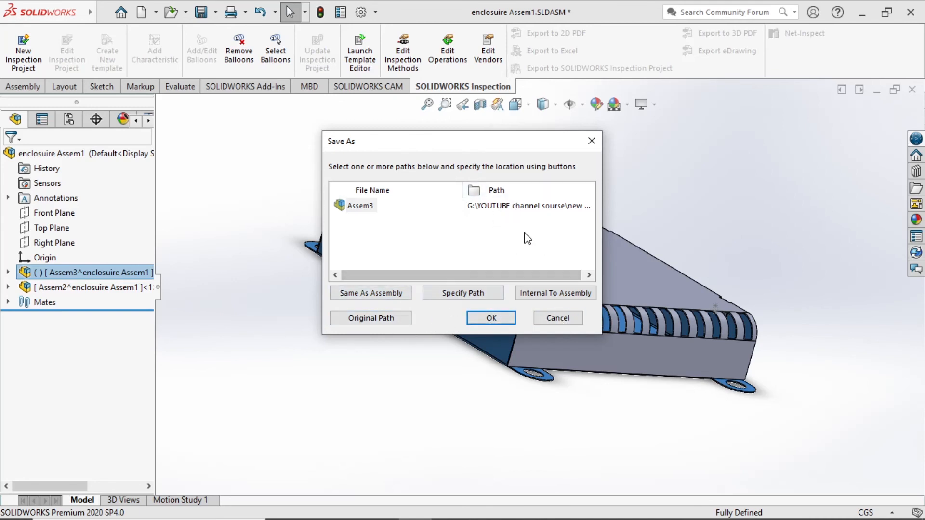
left_click(492, 319)
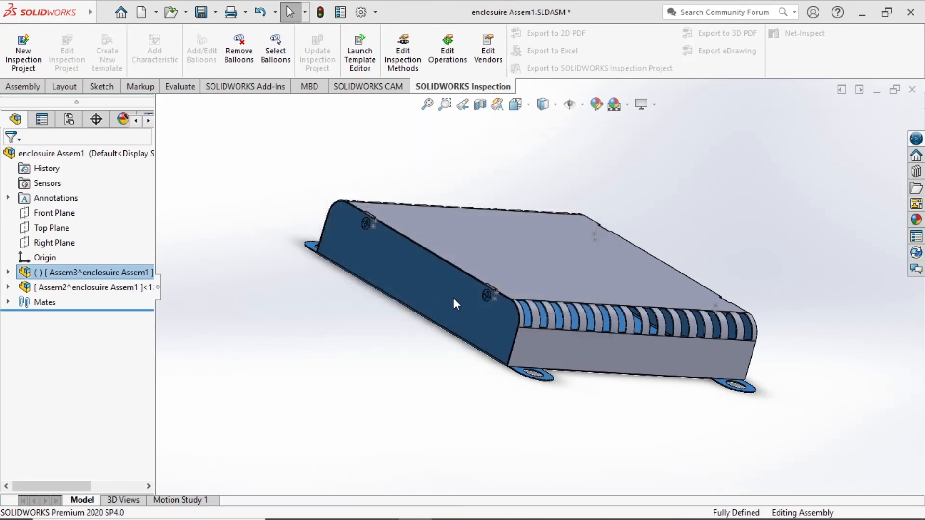
- Save only the virtual subassembly of the top part and nuts to an external file named Assem2, keeping the proposed path
left_click(111, 287)
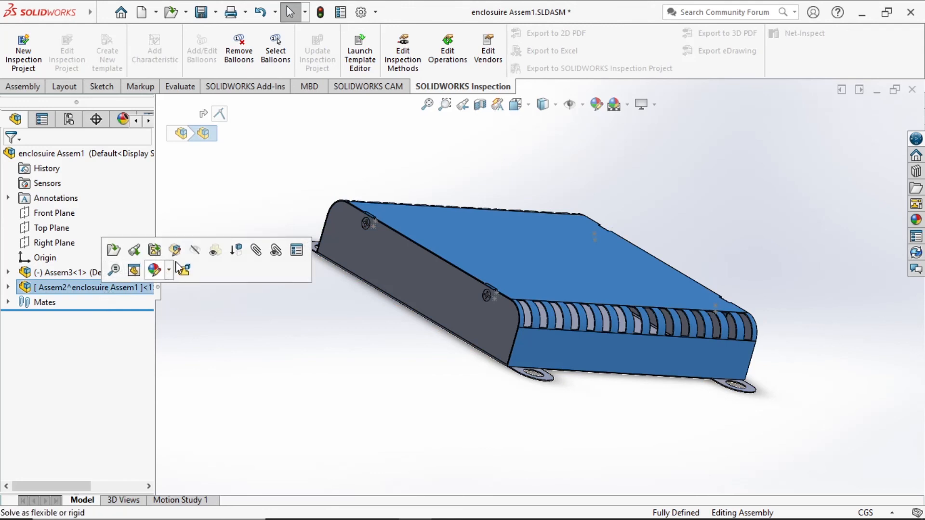
right_click(84, 293)
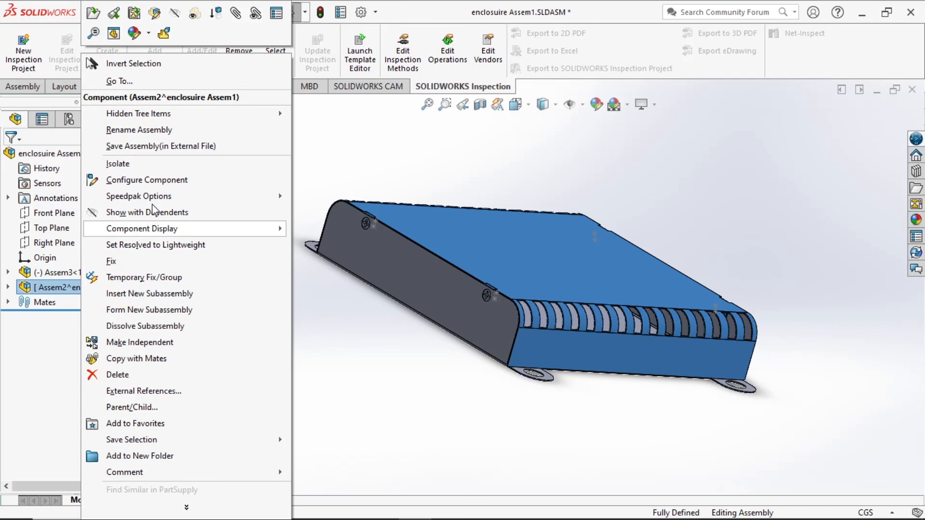
left_click(175, 150)
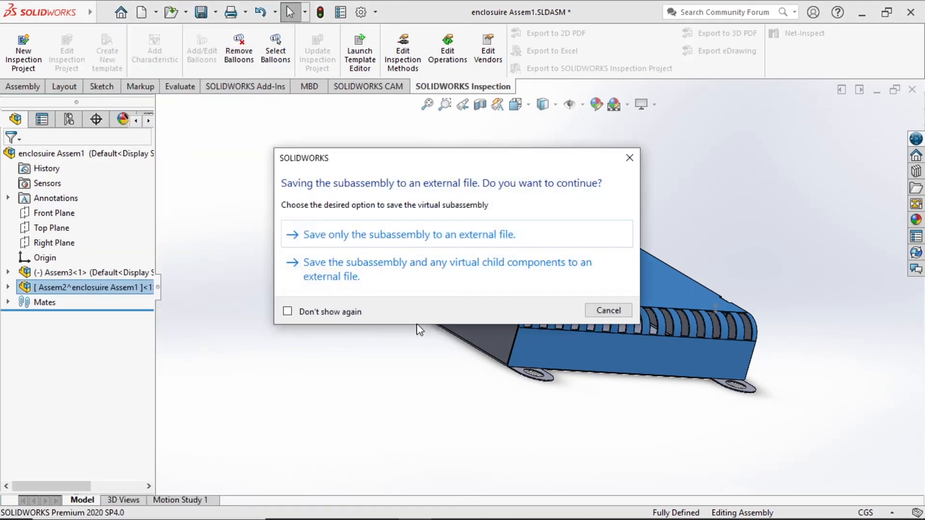
left_click(374, 231)
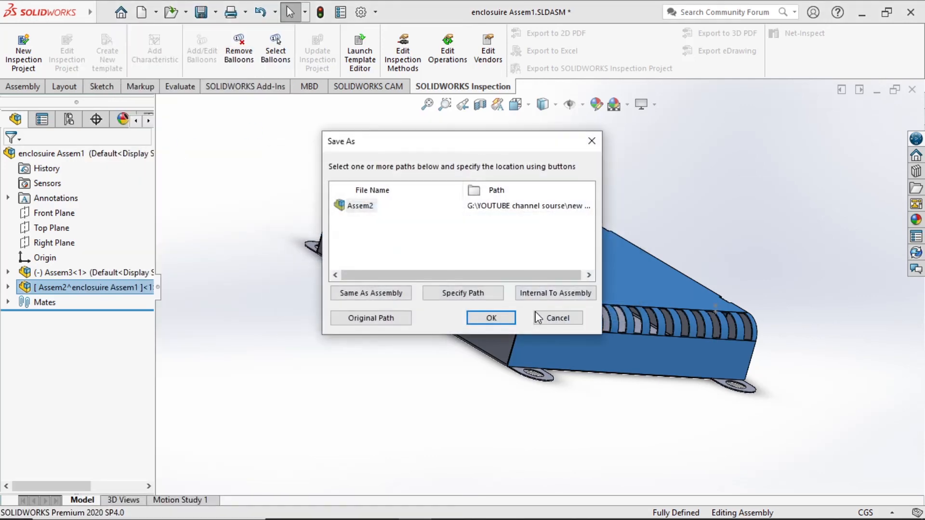
left_click(490, 318)
left_click(400, 211)
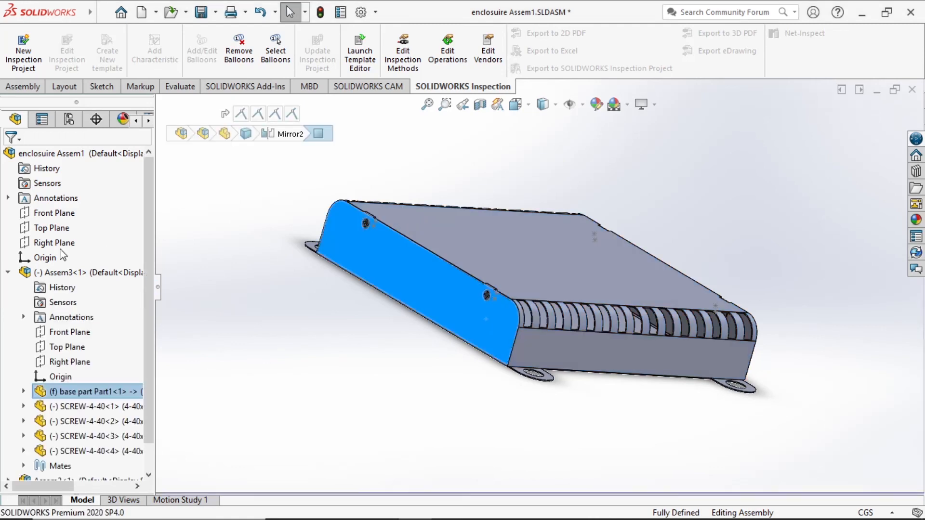
left_click(8, 273)
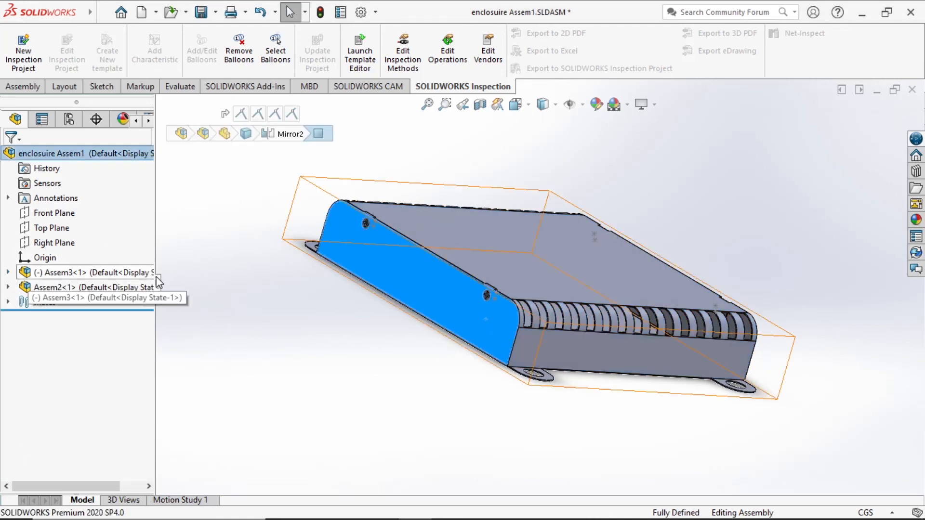